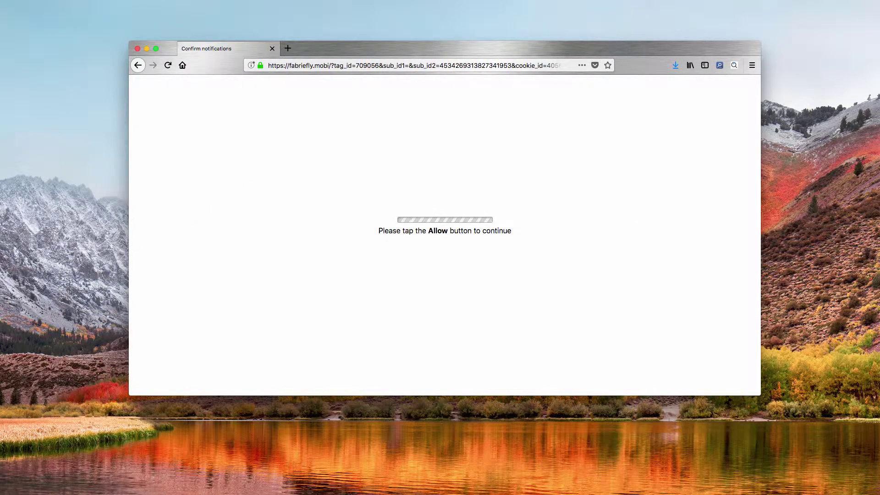
# Step: Highlight the fabriefly.mobi domain in the address bar
pyautogui.moveTo(329, 66); pyautogui.dragTo(289, 66)
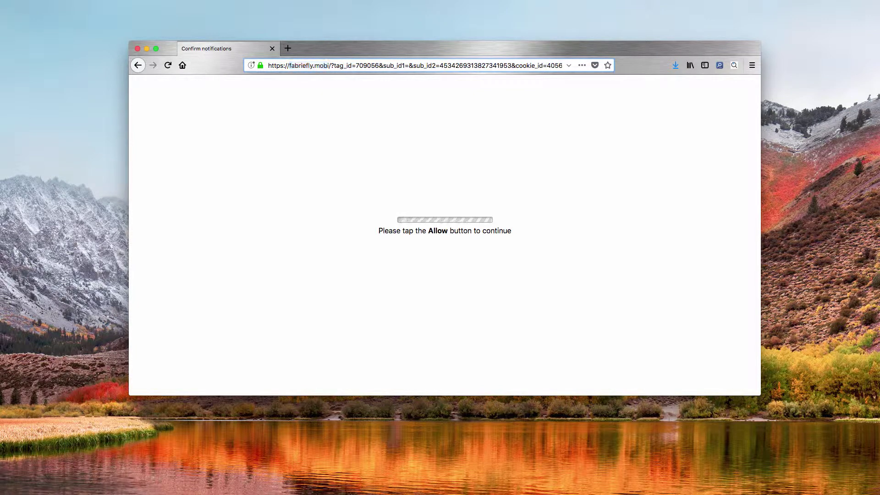
pyautogui.moveTo(292, 65); pyautogui.dragTo(329, 65)
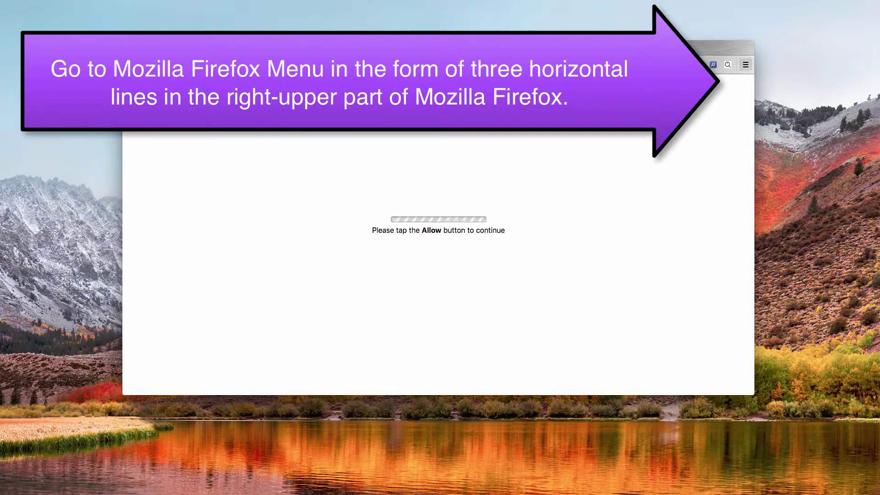
# Step: Open the Notifications permission settings under Preferences > Privacy & Security > Permissions
pyautogui.click(746, 65)
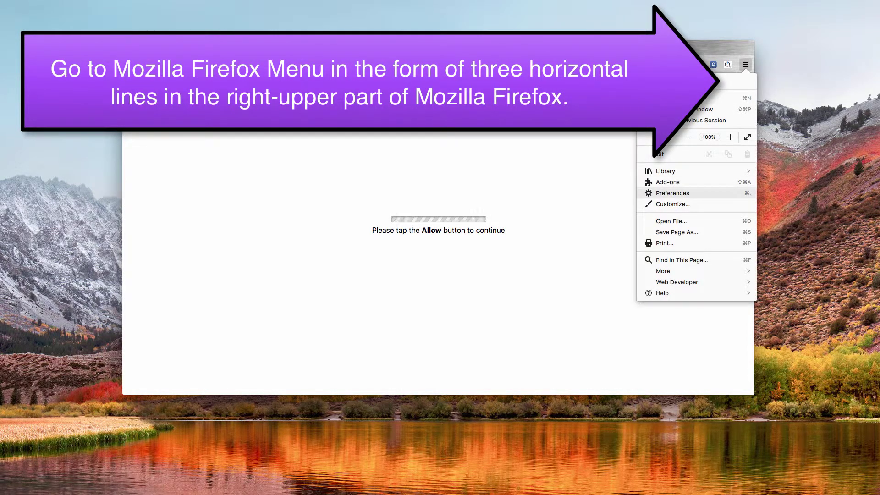
pyautogui.click(673, 193)
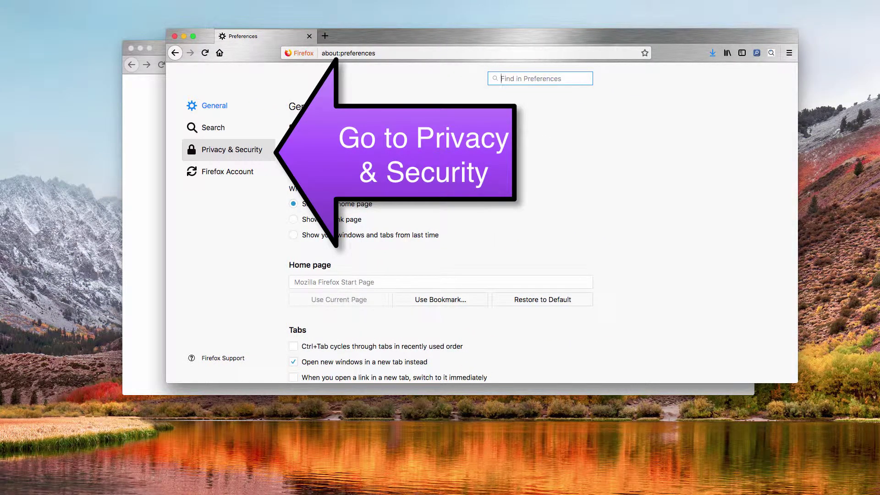
pyautogui.click(232, 150)
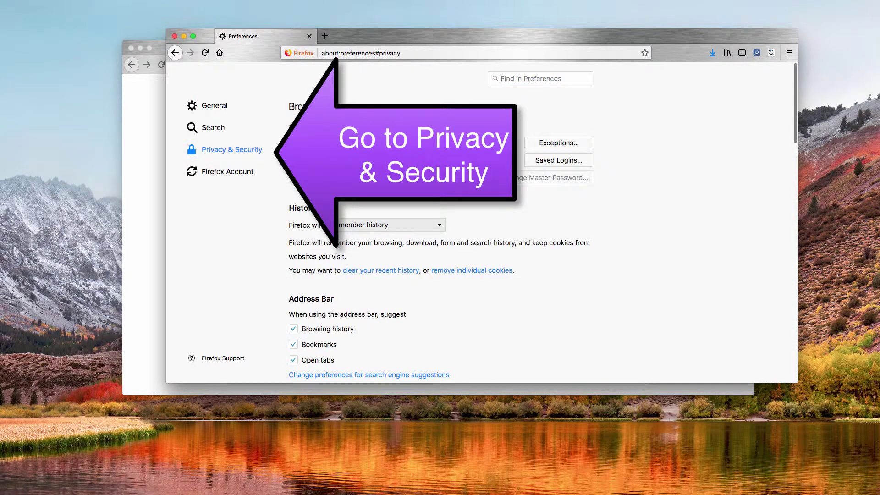
pyautogui.scroll(-5, 441, 239)
pyautogui.scroll(-3, 440, 238)
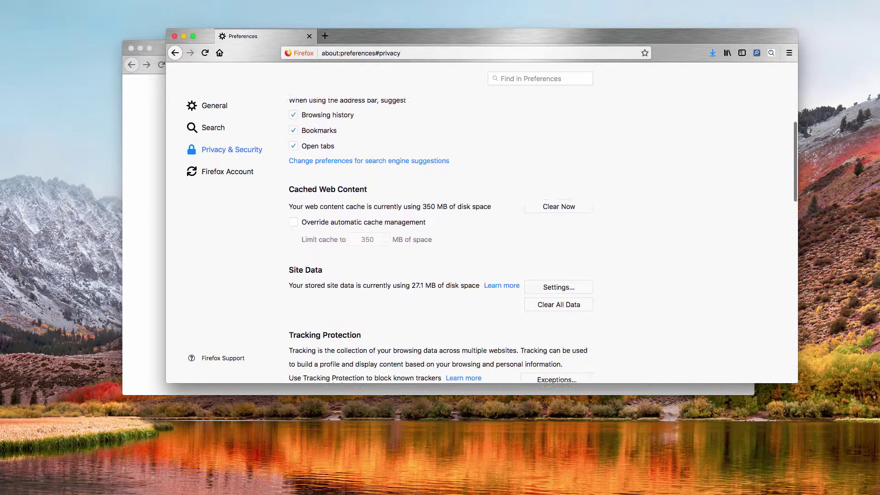
pyautogui.scroll(-2, 440, 239)
pyautogui.scroll(-2, 440, 238)
pyautogui.scroll(-3, 440, 238)
pyautogui.scroll(-2, 440, 239)
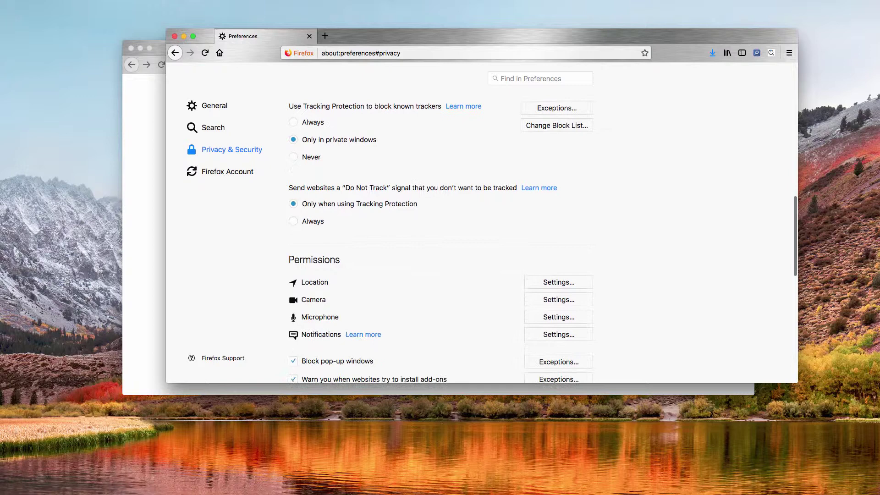
pyautogui.scroll(-1, 441, 239)
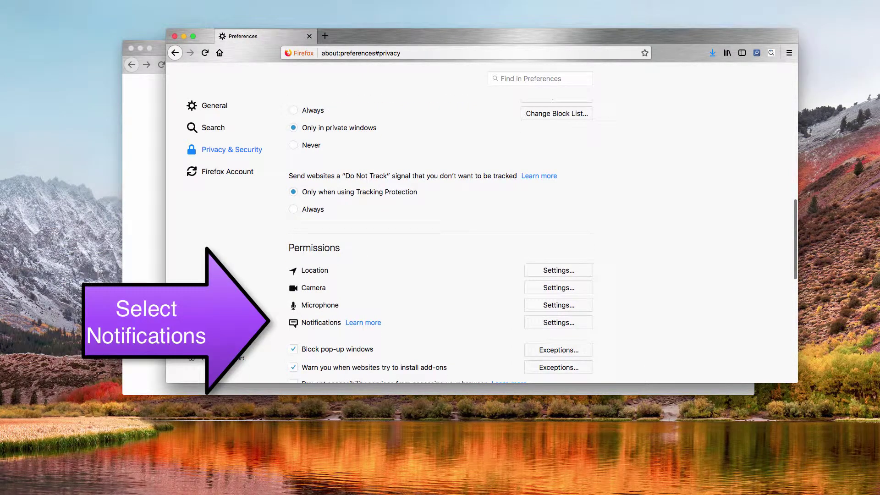
pyautogui.click(559, 323)
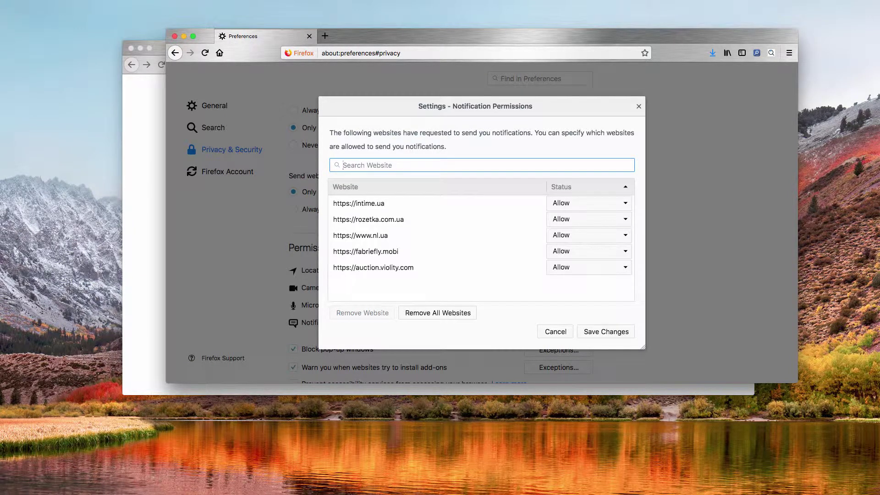
# Step: Set fabriefly.mobi's notification status to Block, then remove the website from the list
pyautogui.click(366, 251)
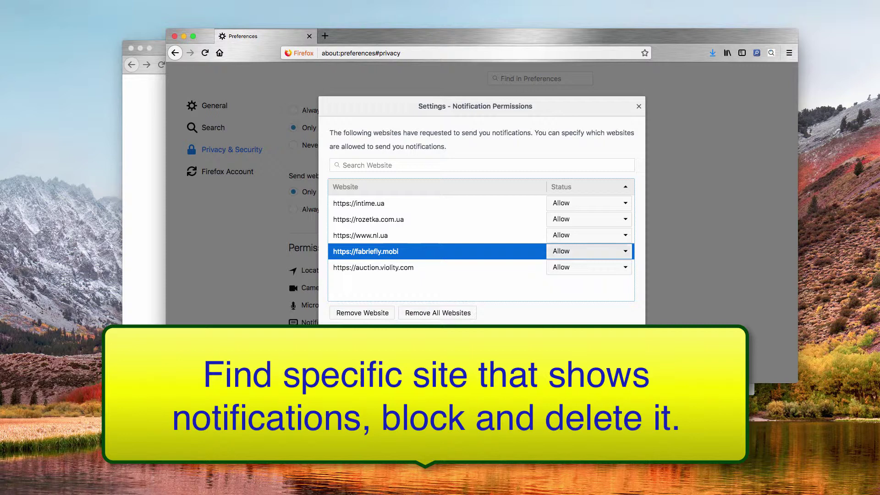
pyautogui.click(589, 251)
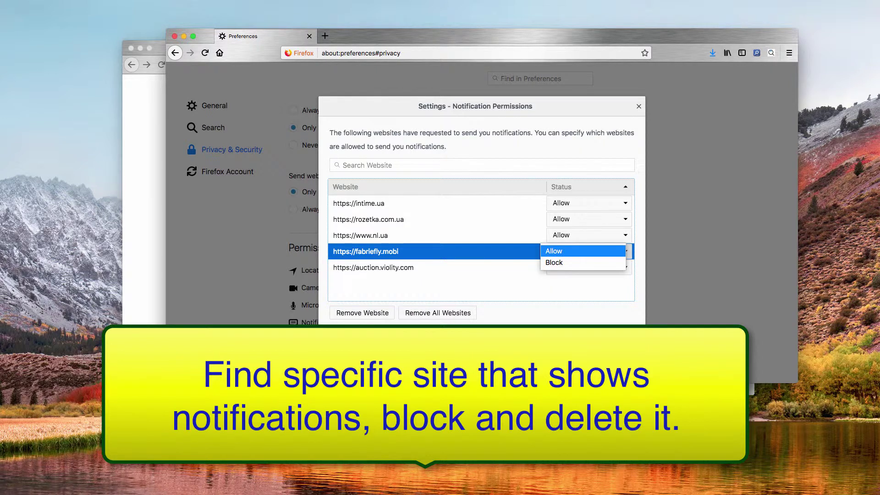
pyautogui.click(555, 262)
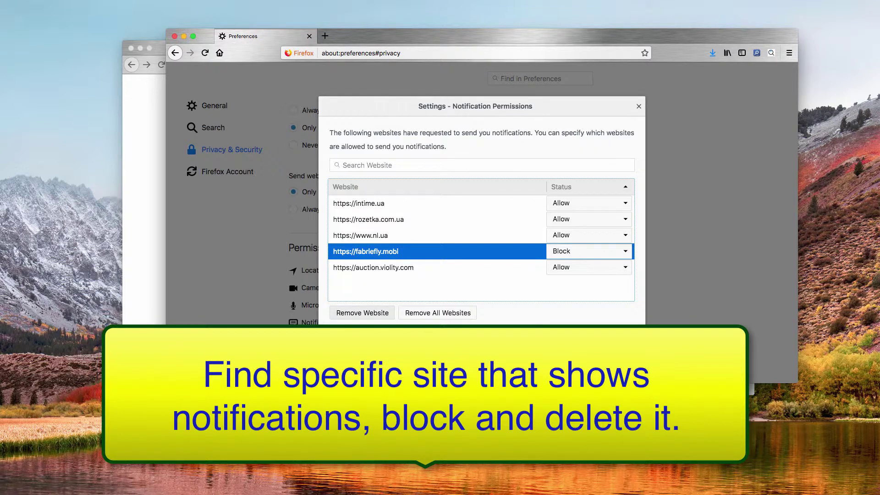
pyautogui.click(362, 313)
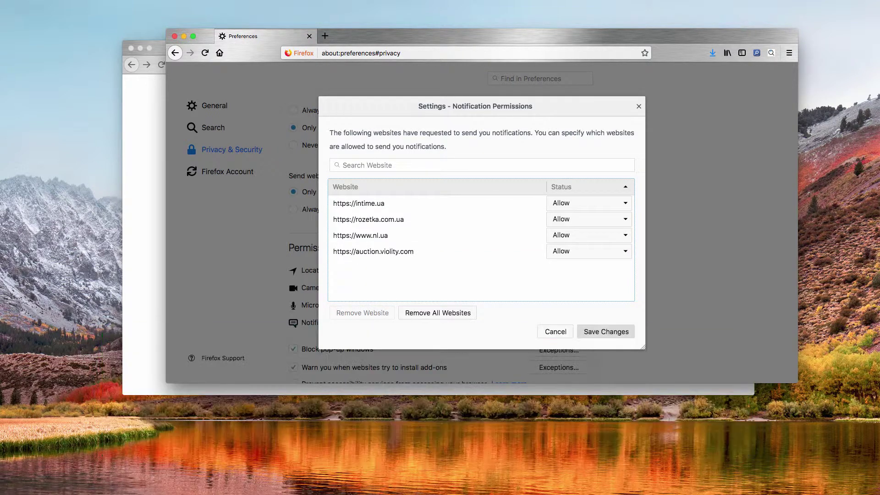
# Step: Save the permission changes, then reopen the Notifications settings under Privacy & Security to verify
pyautogui.click(605, 331)
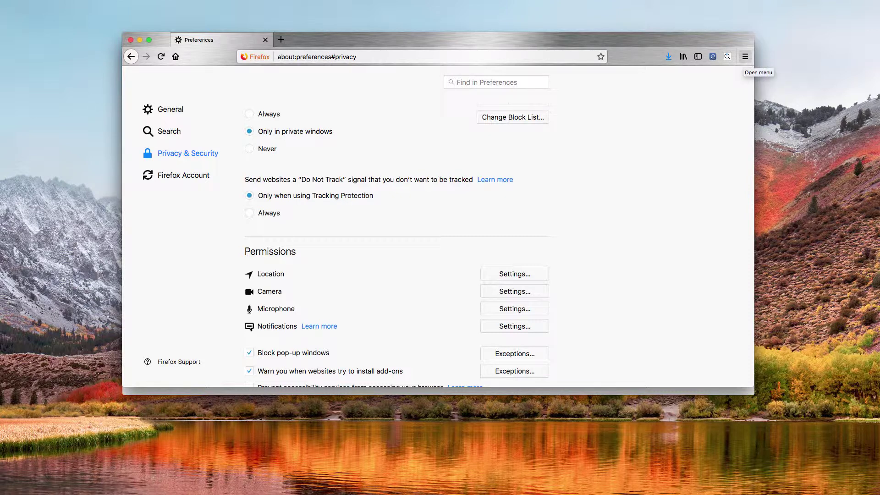
pyautogui.click(745, 56)
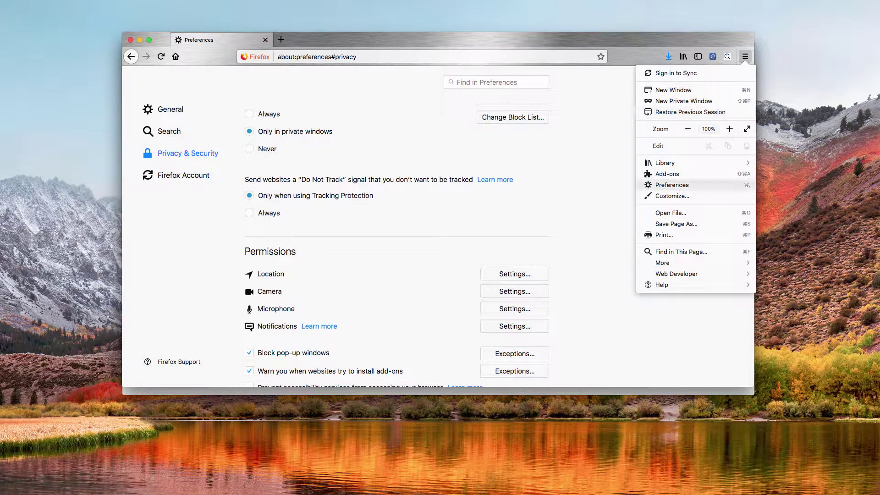
pyautogui.click(672, 185)
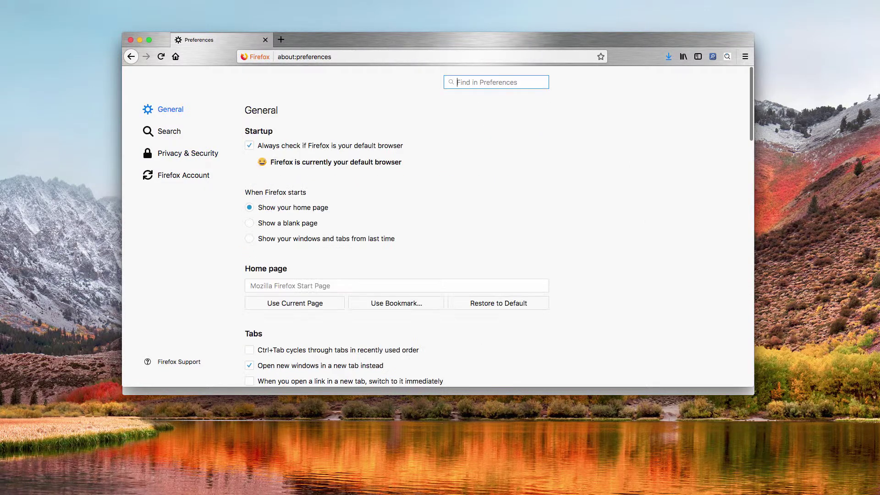
pyautogui.scroll(-5, 397, 246)
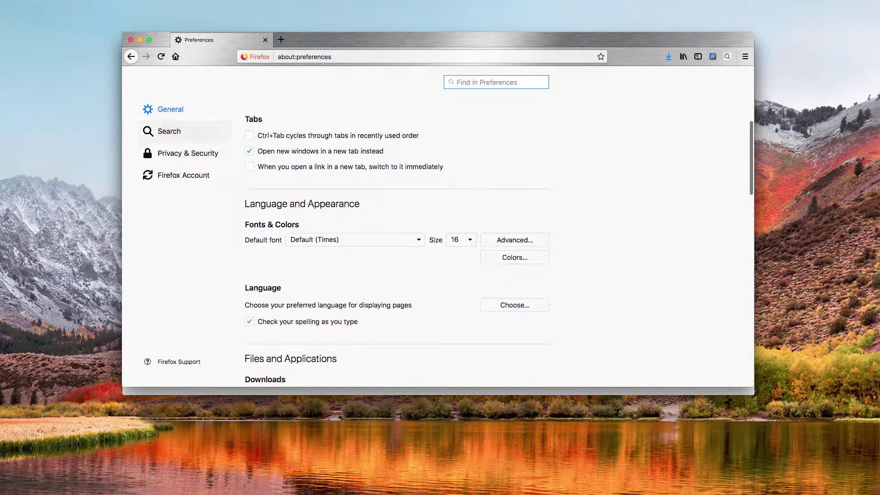
pyautogui.click(185, 153)
pyautogui.scroll(-5, 185, 153)
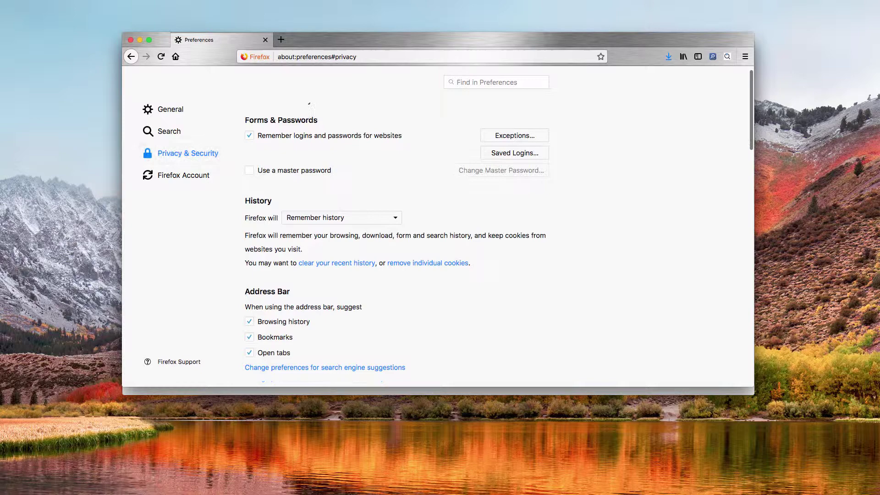
pyautogui.scroll(-2, 397, 246)
pyautogui.scroll(-2, 397, 245)
pyautogui.scroll(-2, 397, 245)
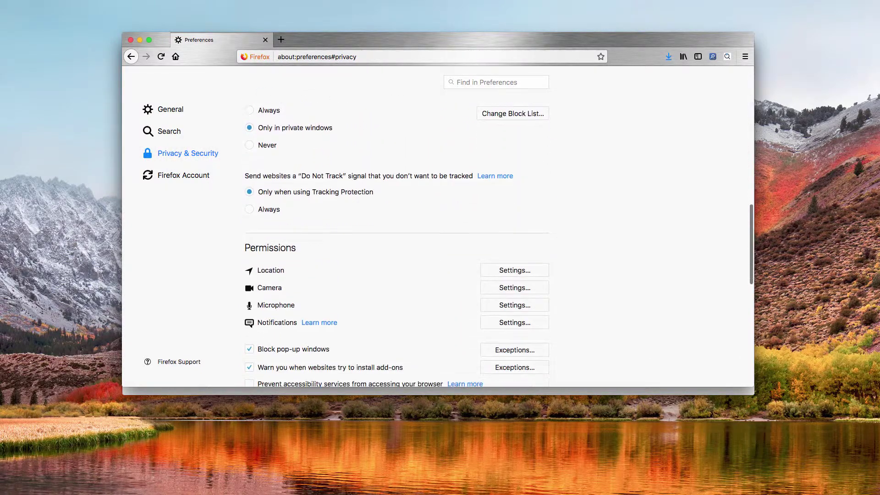
pyautogui.scroll(-1, 397, 245)
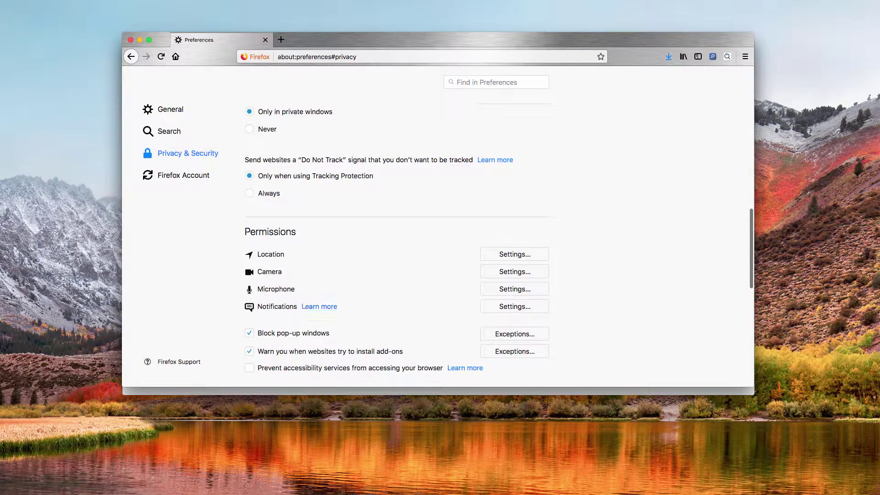
pyautogui.click(514, 306)
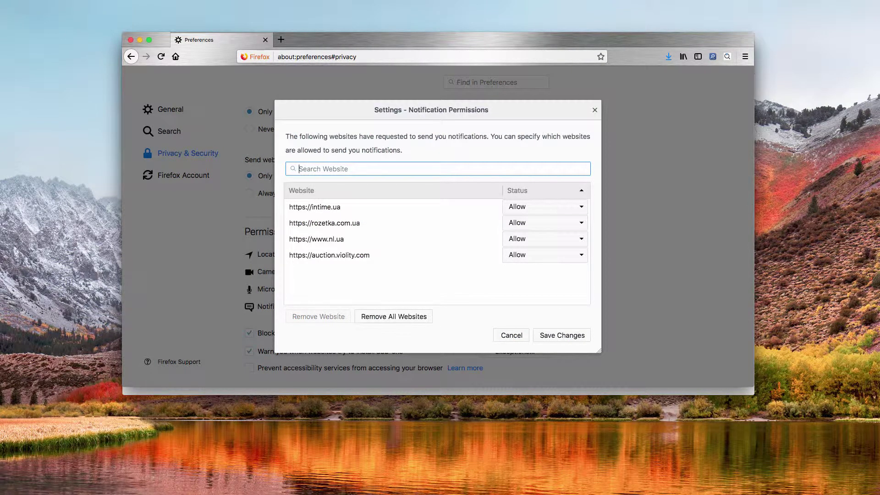
# Step: Move focus into the site list to review the four remaining allowed sites
pyautogui.press('Tab')
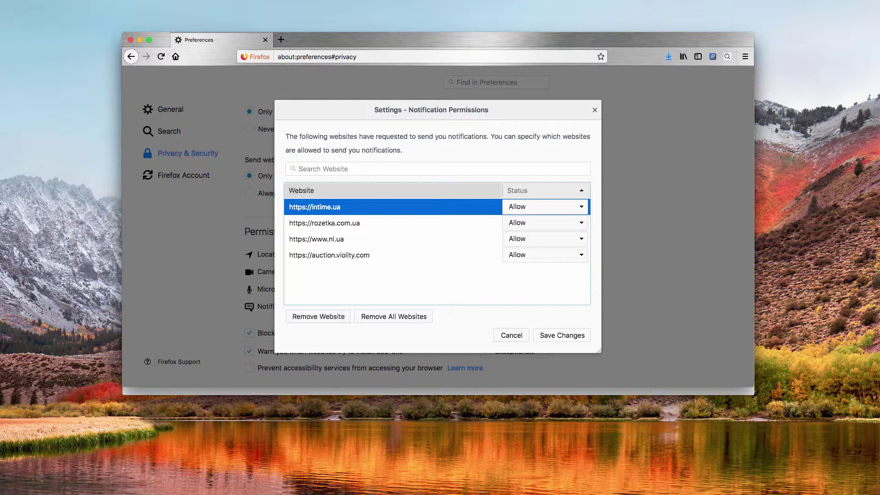
pyautogui.click(595, 110)
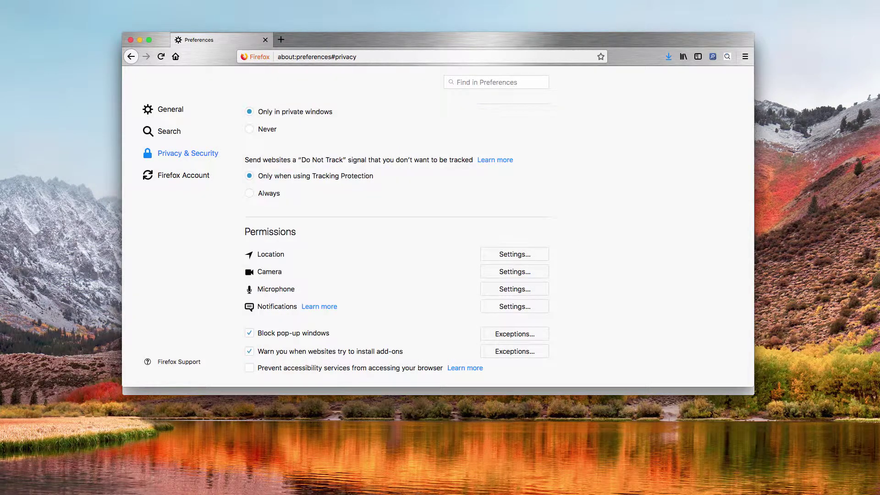